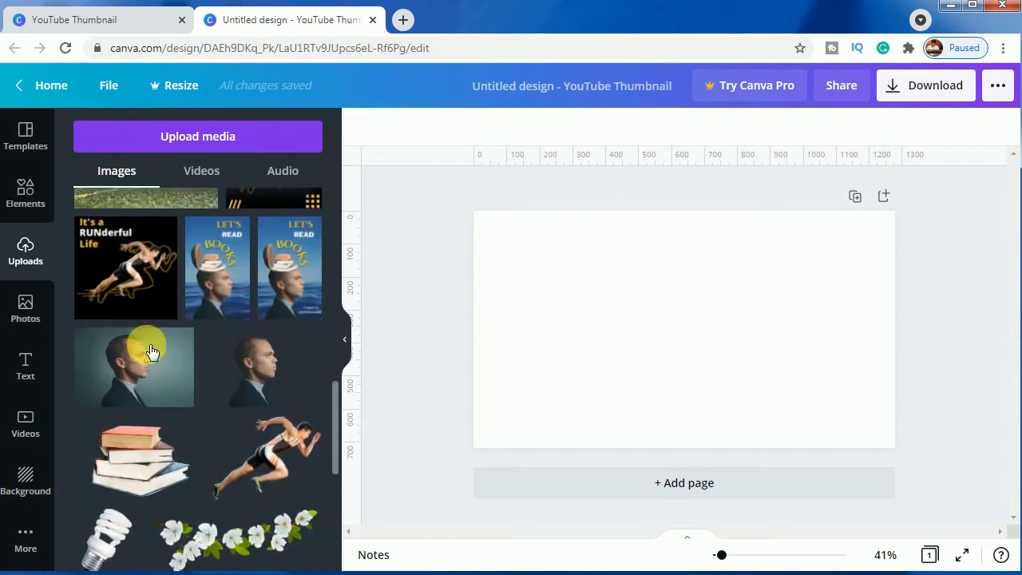
Step: Place the uploaded running athlete cutout on the right half of the page and put a duplicate at the page's upper centre
click(269, 466)
drag(737, 347, 829, 365)
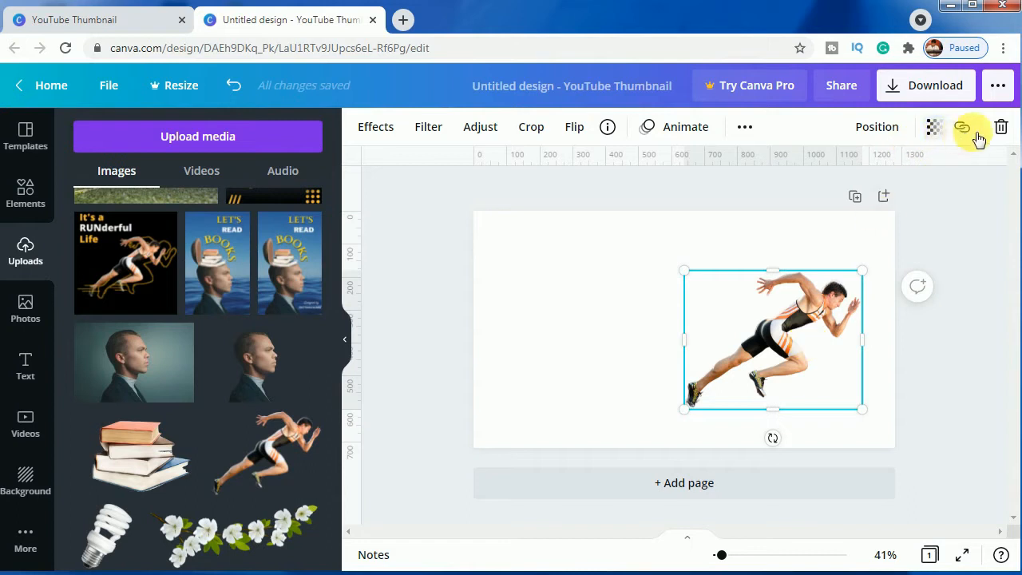
click(745, 127)
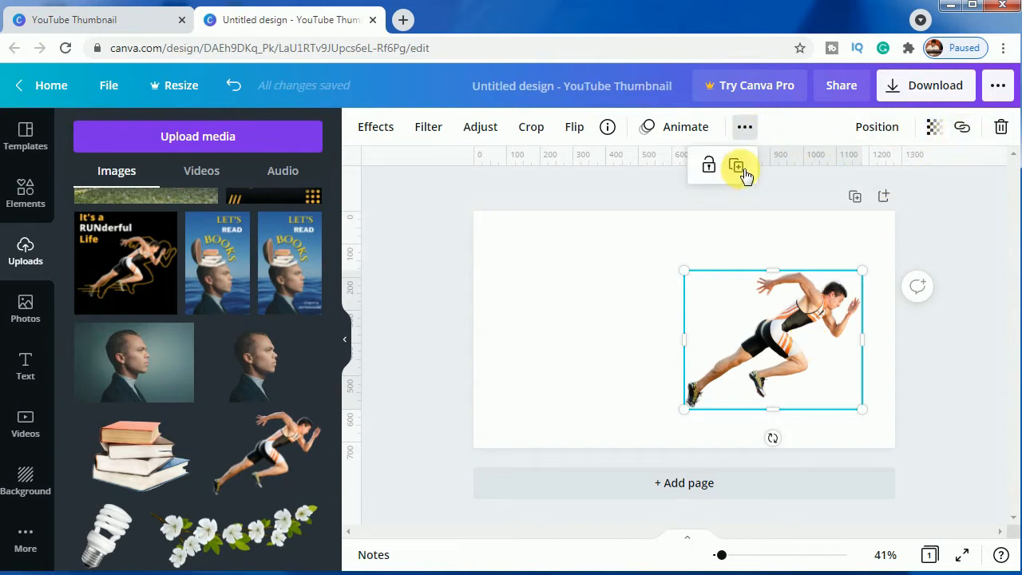
click(736, 166)
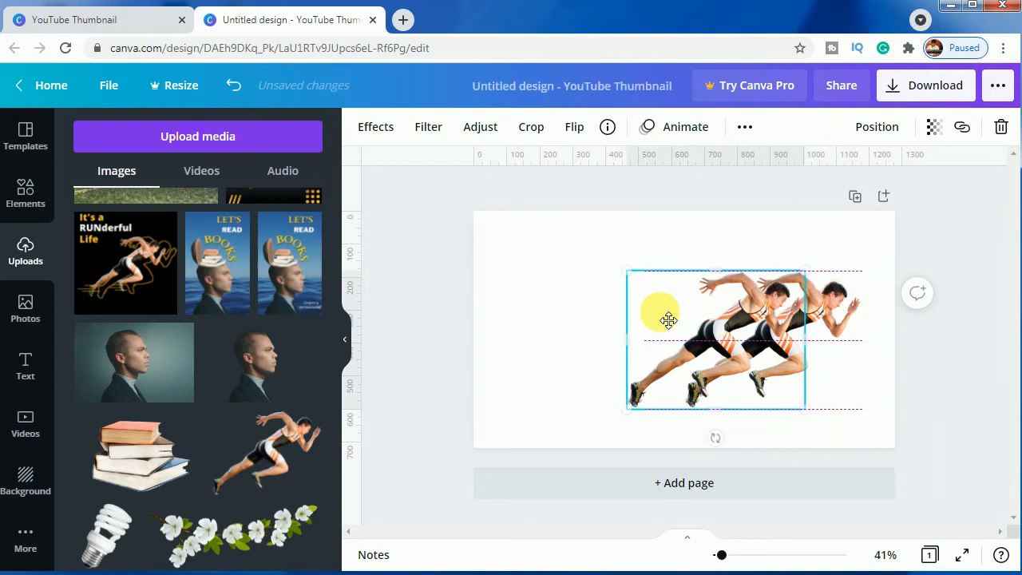
drag(662, 315, 660, 285)
Step: Duplicate the upper runner into the page's lower-left area and shift the upper runner slightly to the right
click(745, 128)
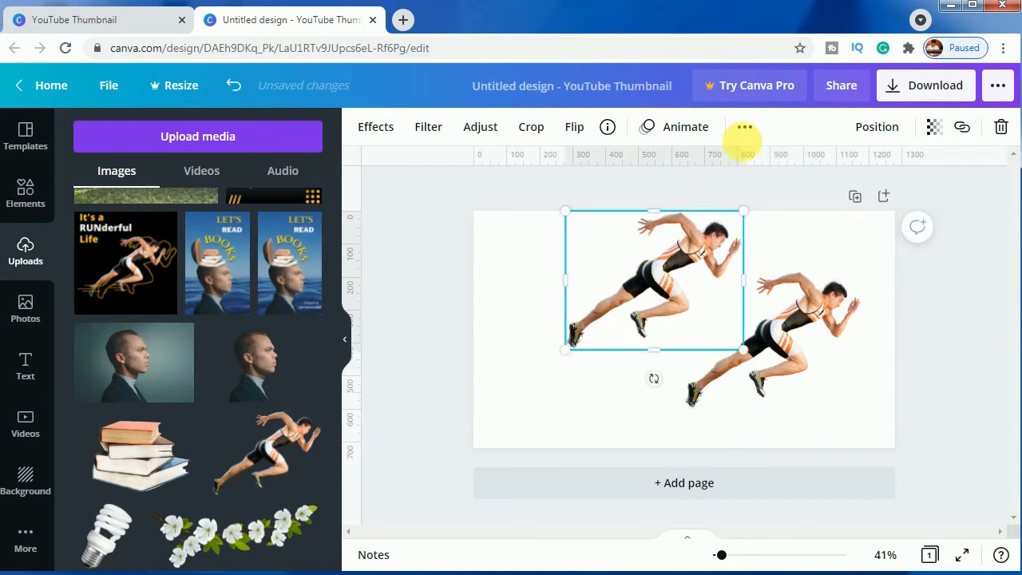
click(745, 130)
click(737, 166)
drag(665, 303, 586, 391)
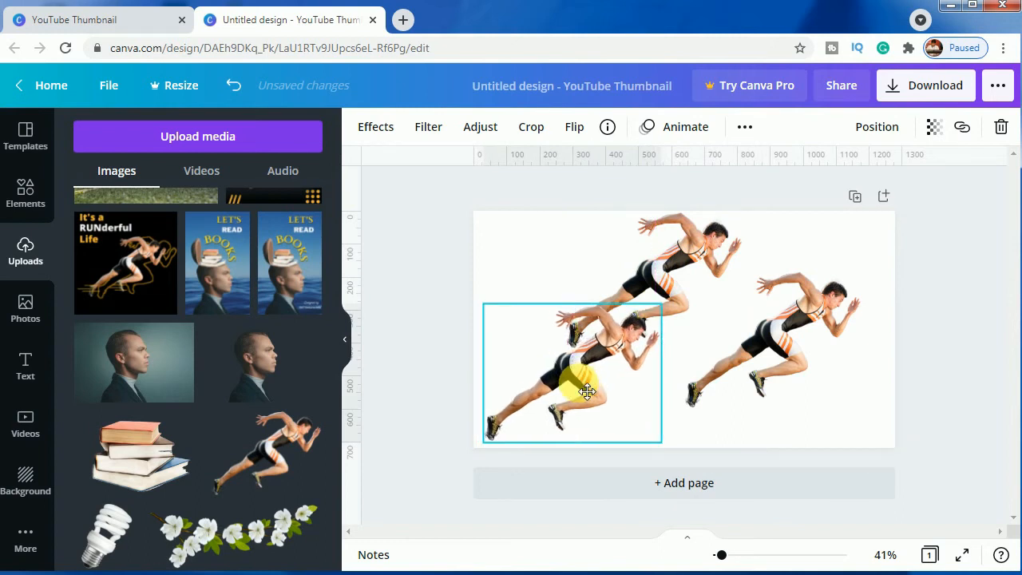
drag(671, 274, 699, 280)
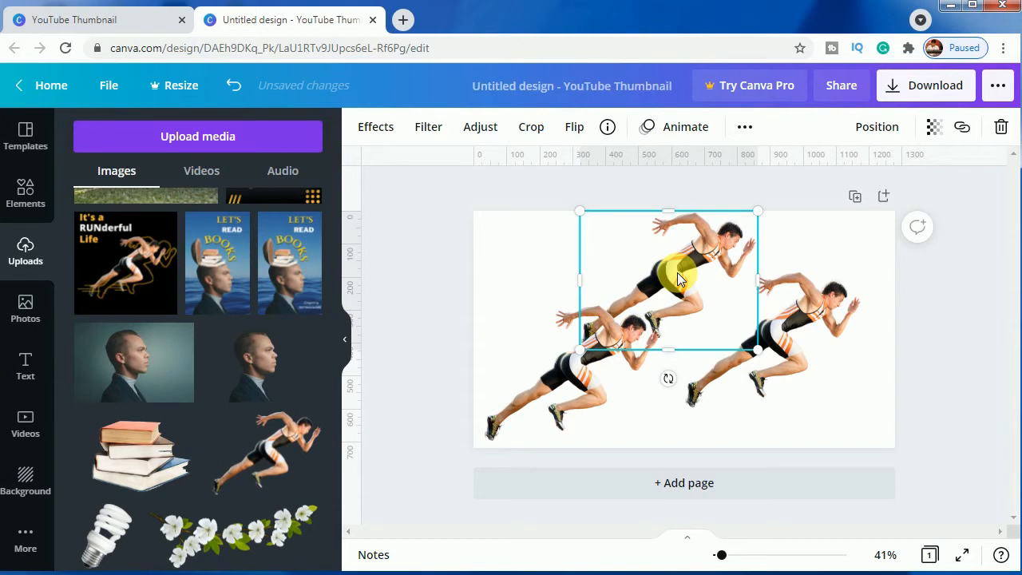
Step: Give the upper runner image the Pixel effect from the Pixelate group
click(559, 393)
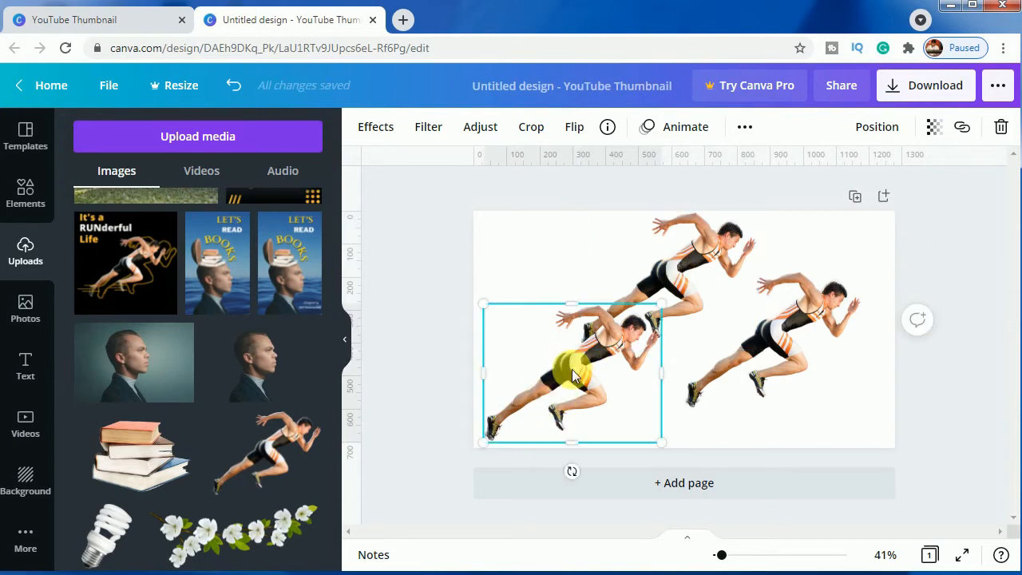
click(696, 285)
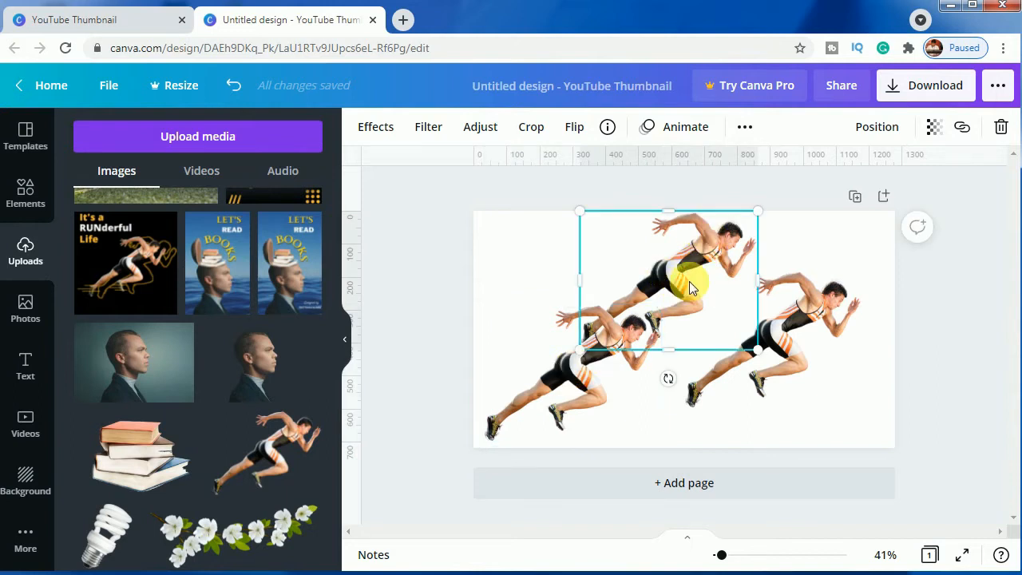
click(388, 137)
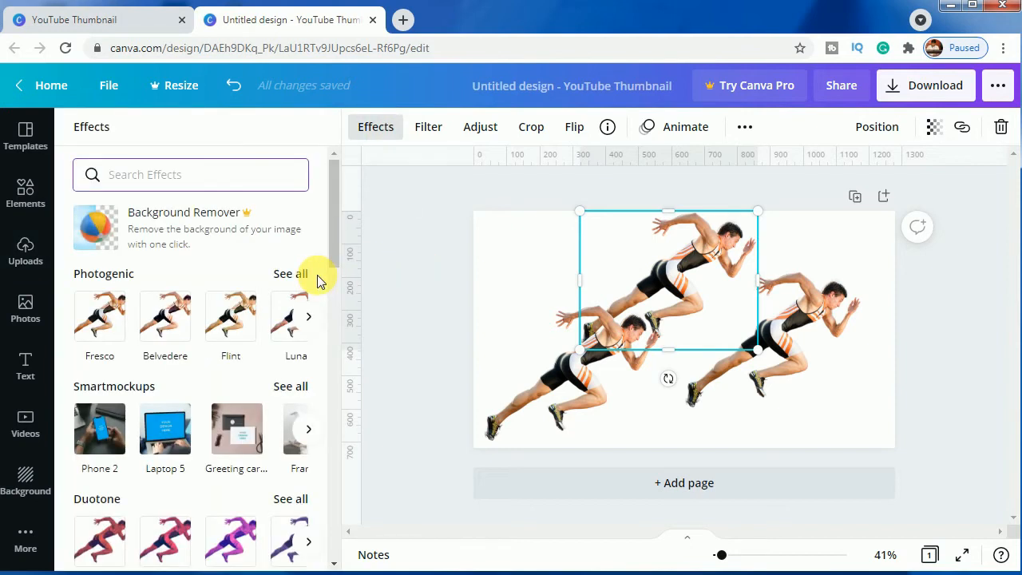
scroll(317, 274, down, 5)
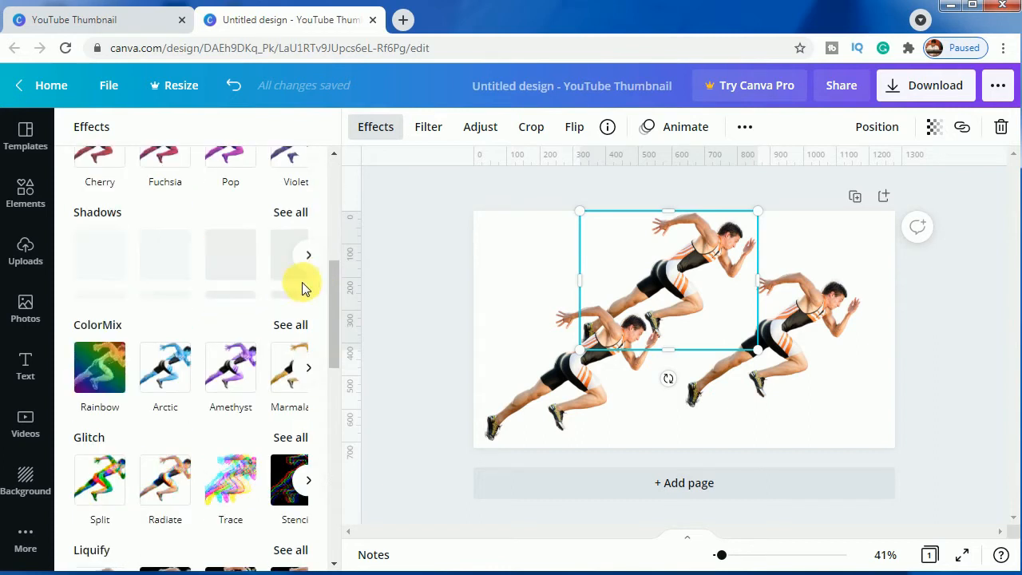
scroll(139, 433, down, 3)
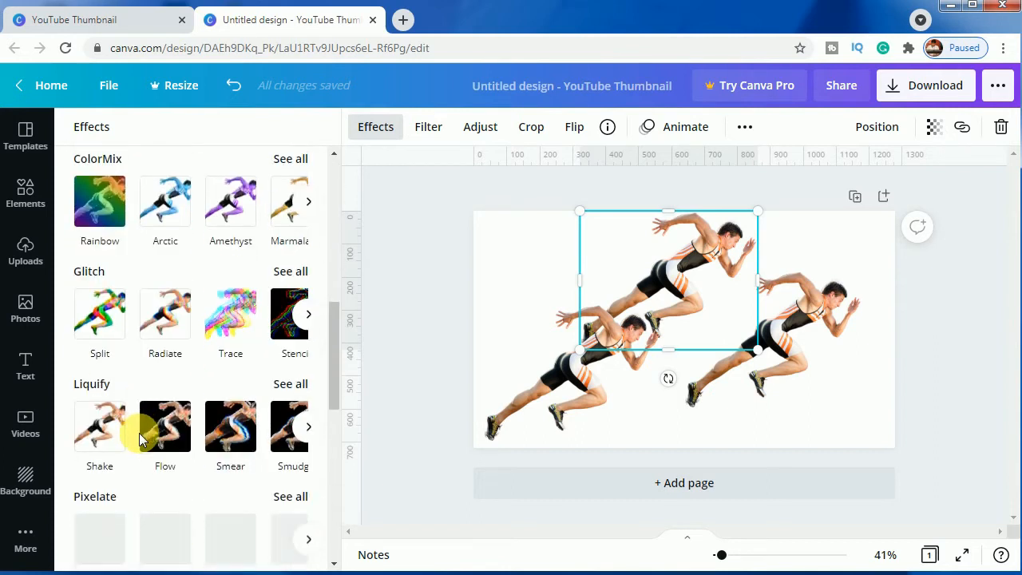
scroll(139, 433, down, 3)
click(290, 423)
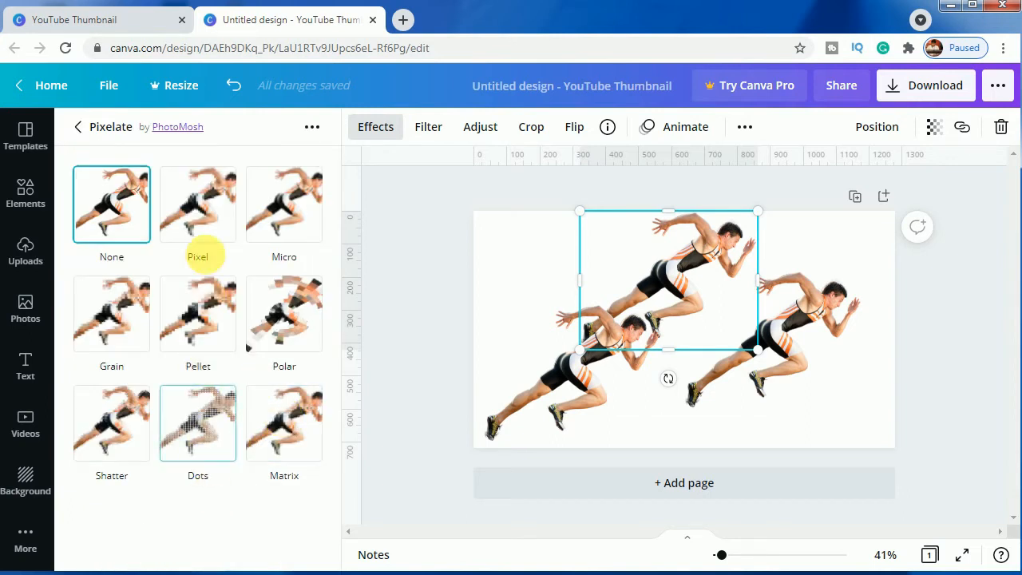
click(206, 215)
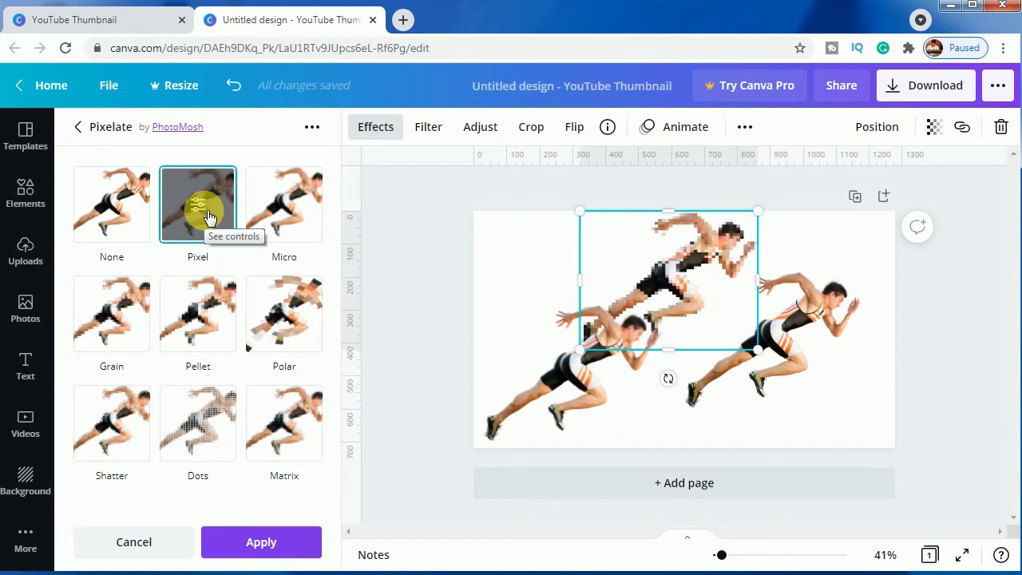
Step: Set the Pixel effect to 1 horizontal pixel and 200 vertical pixels, and apply it to the upper runner
click(207, 214)
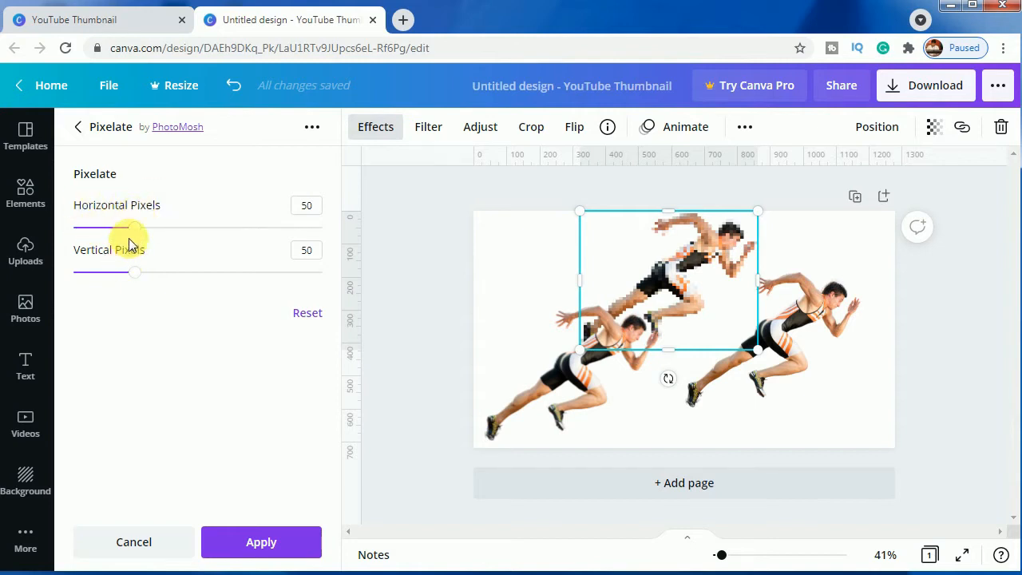
drag(135, 235, 78, 233)
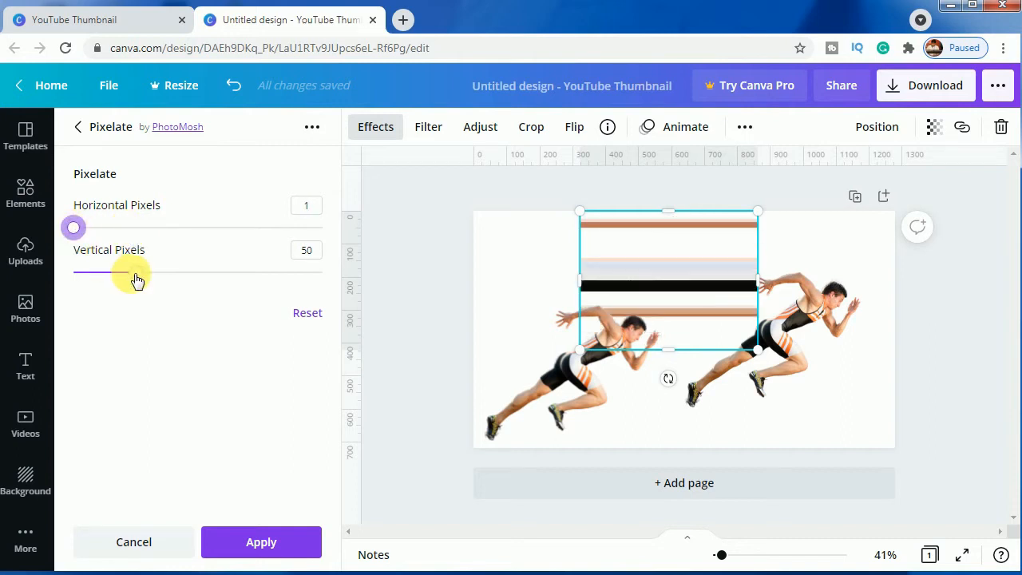
drag(142, 274, 345, 269)
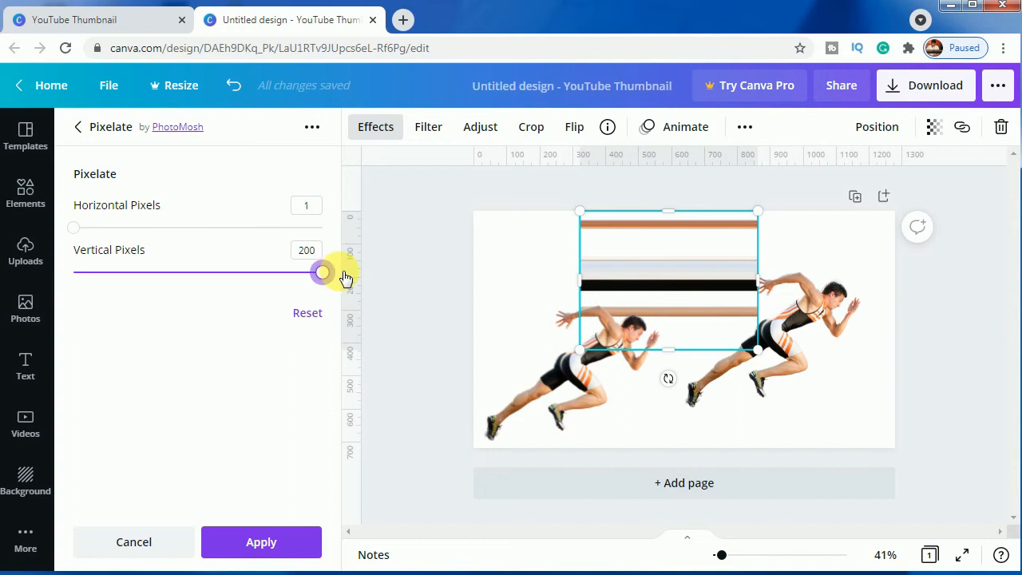
click(289, 541)
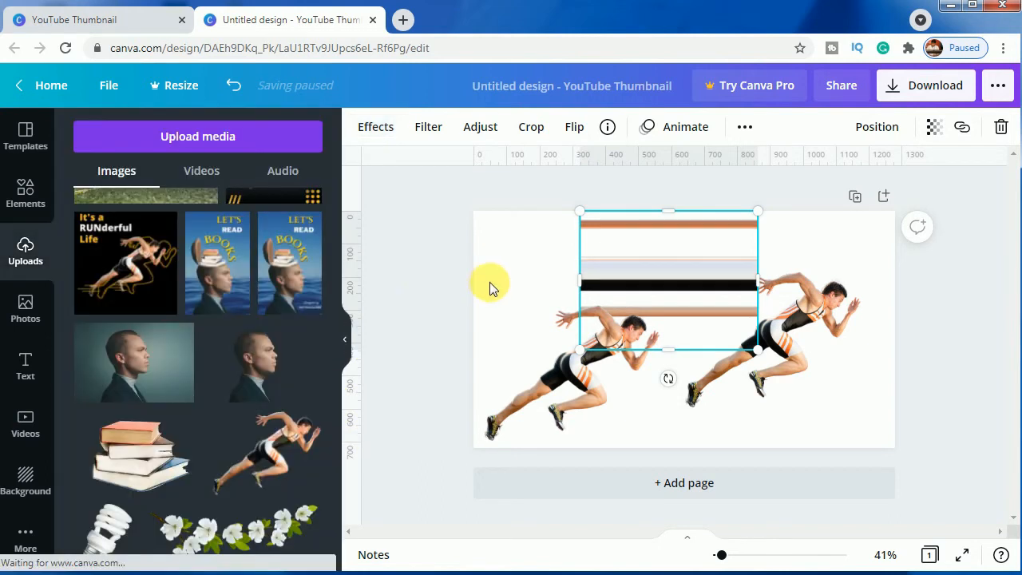
click(444, 309)
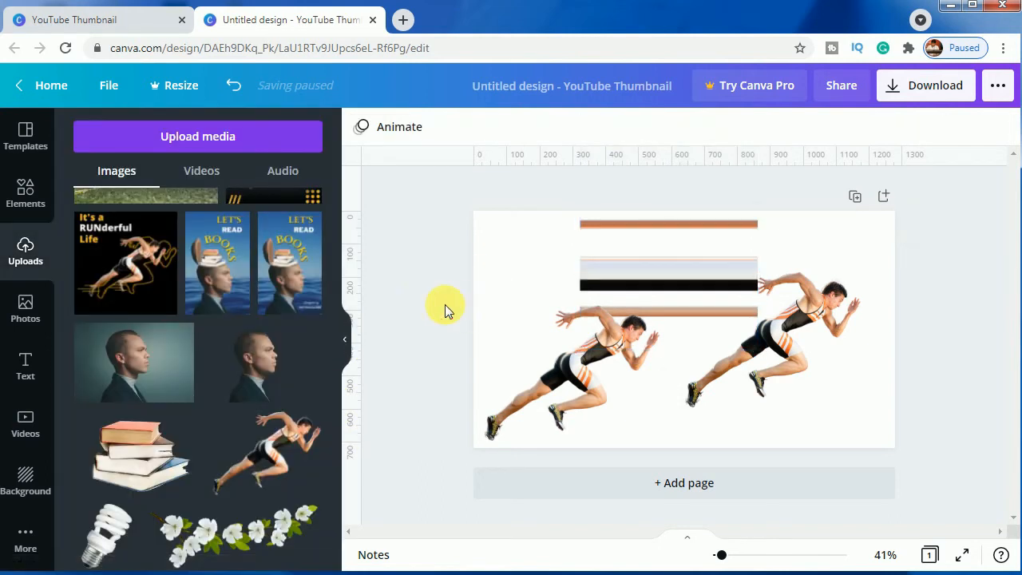
Step: Give the striped upper image the Wobble effect from the Liquify group
click(673, 286)
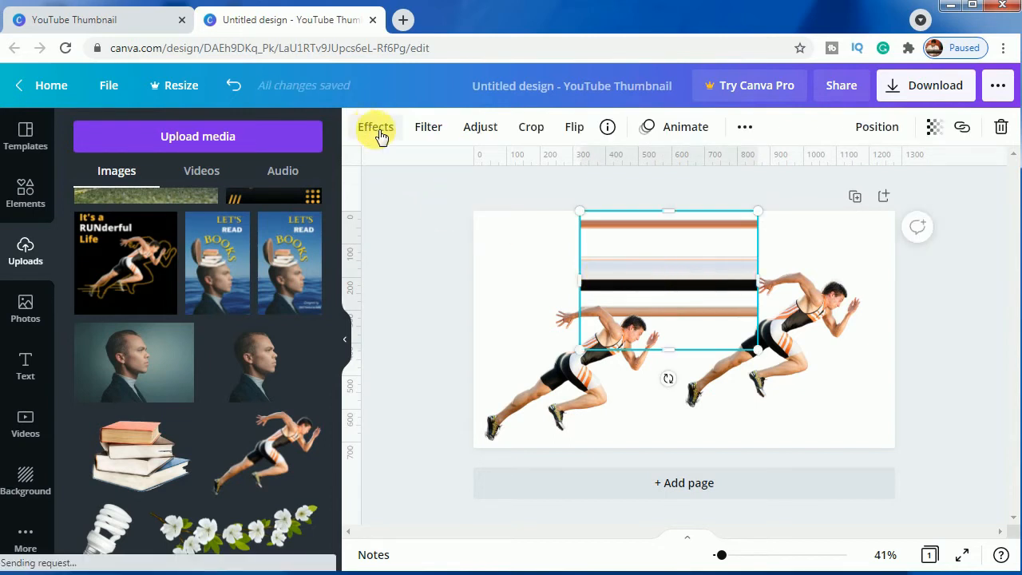
click(369, 130)
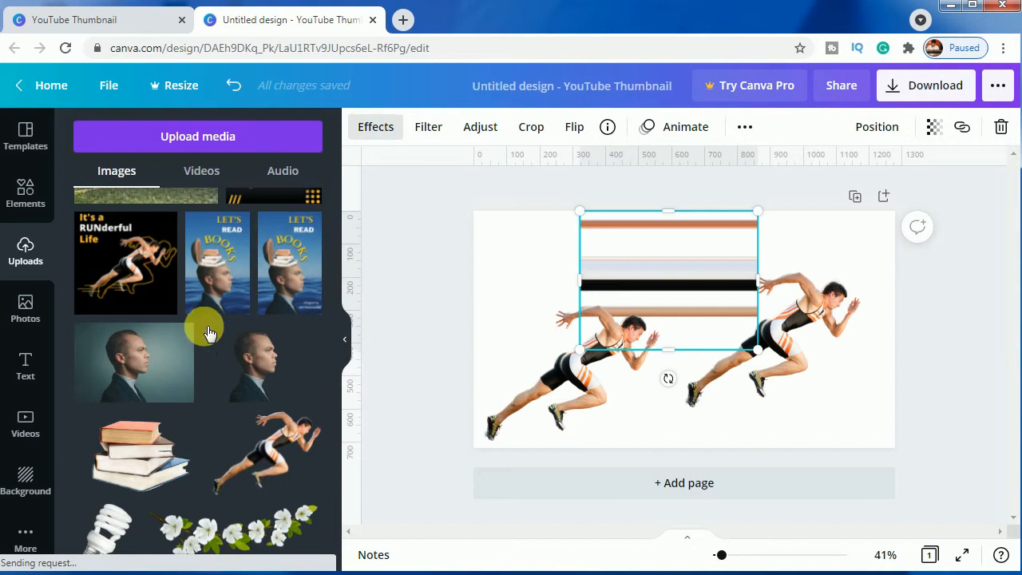
scroll(160, 366, down, 5)
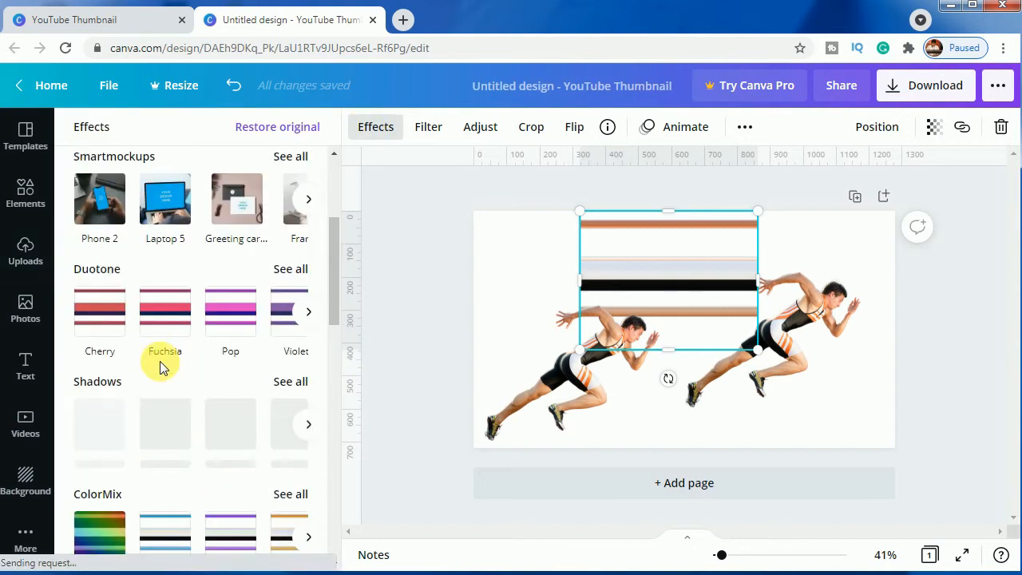
scroll(159, 369, down, 2)
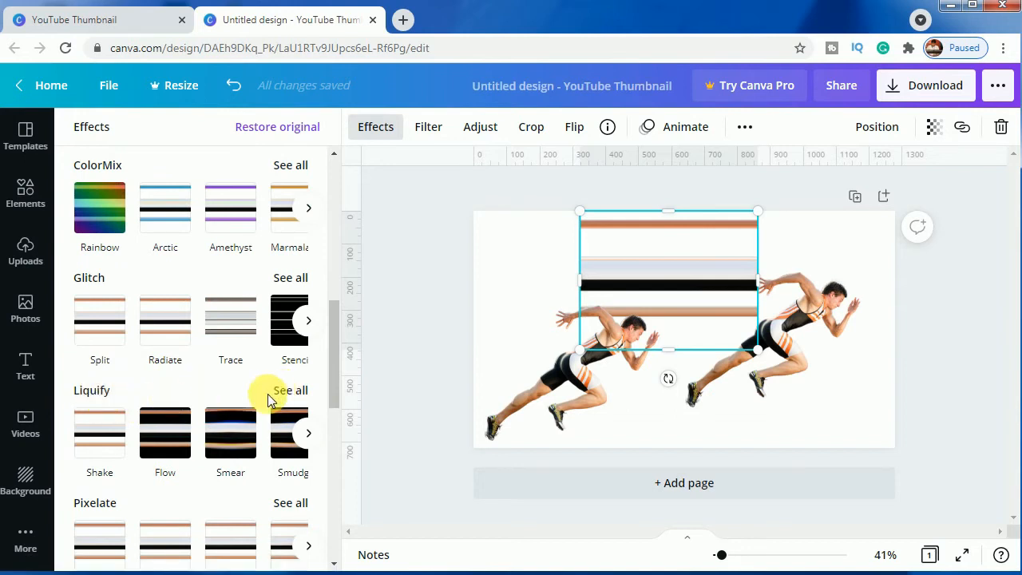
click(288, 391)
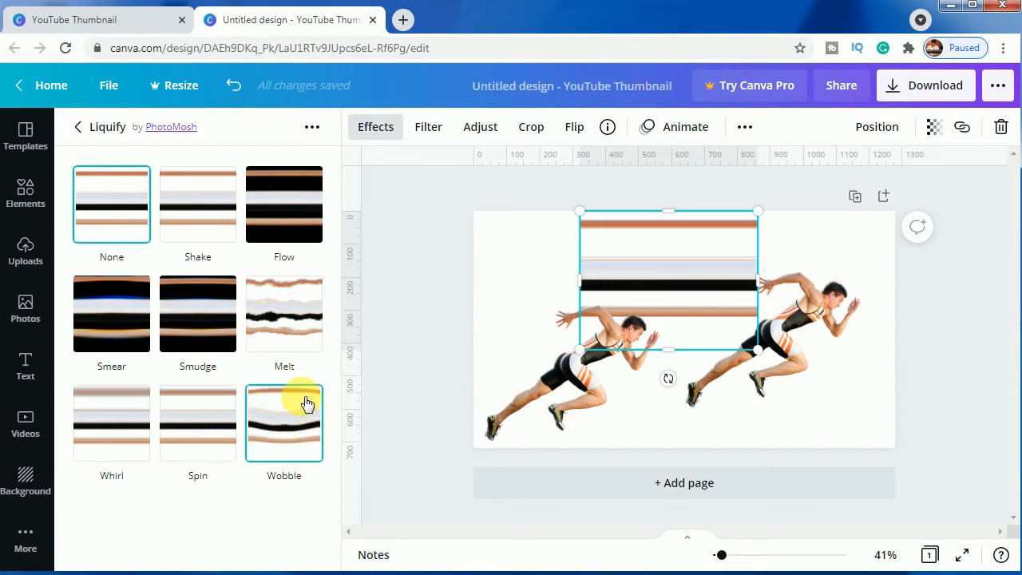
click(294, 434)
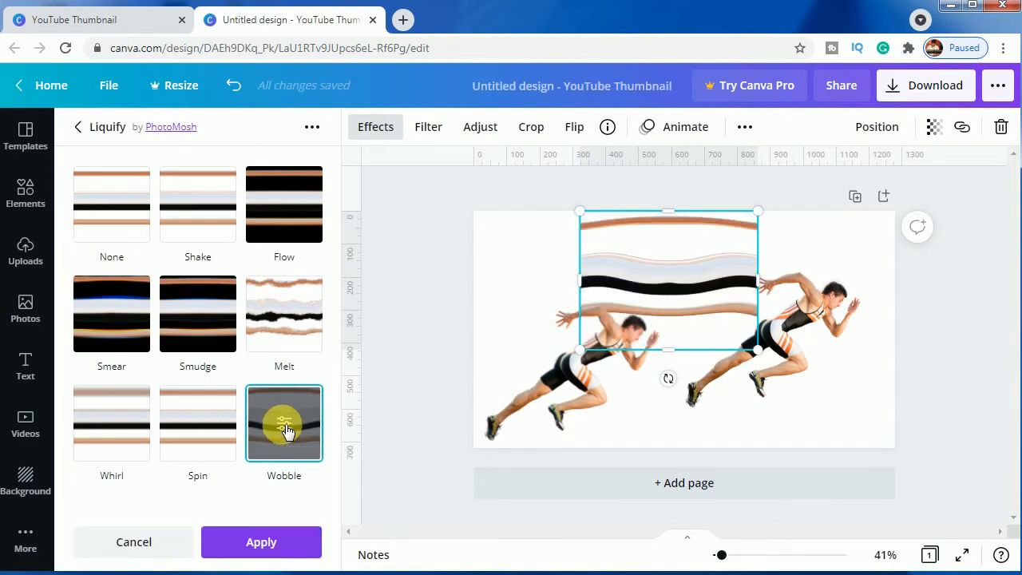
Step: Set the Wobble amount to 0.0295 and its size to 9
click(285, 427)
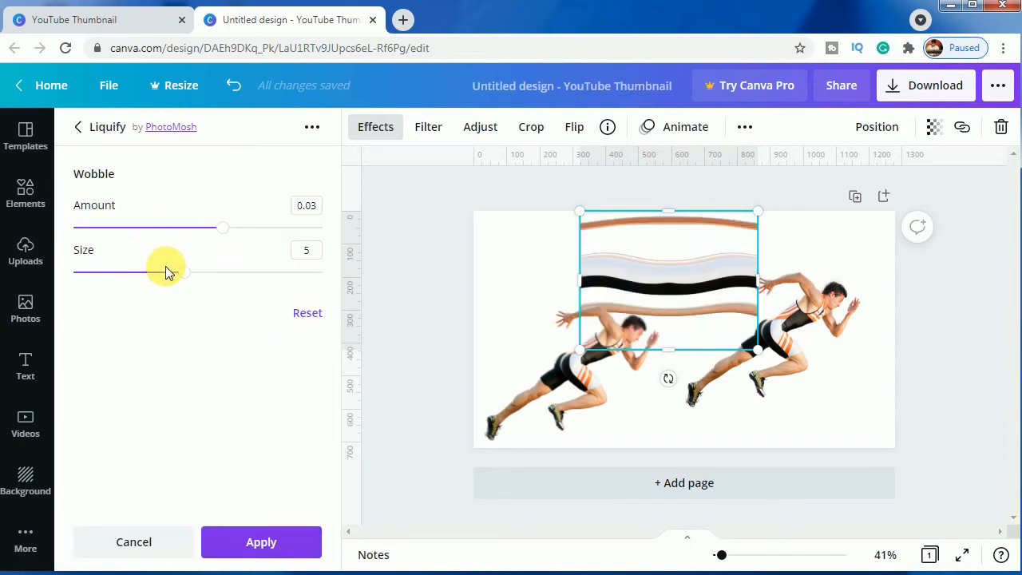
mouse_move(227, 231)
mouse_down()
mouse_move(141, 228)
mouse_move(220, 230)
mouse_up()
drag(185, 272, 299, 281)
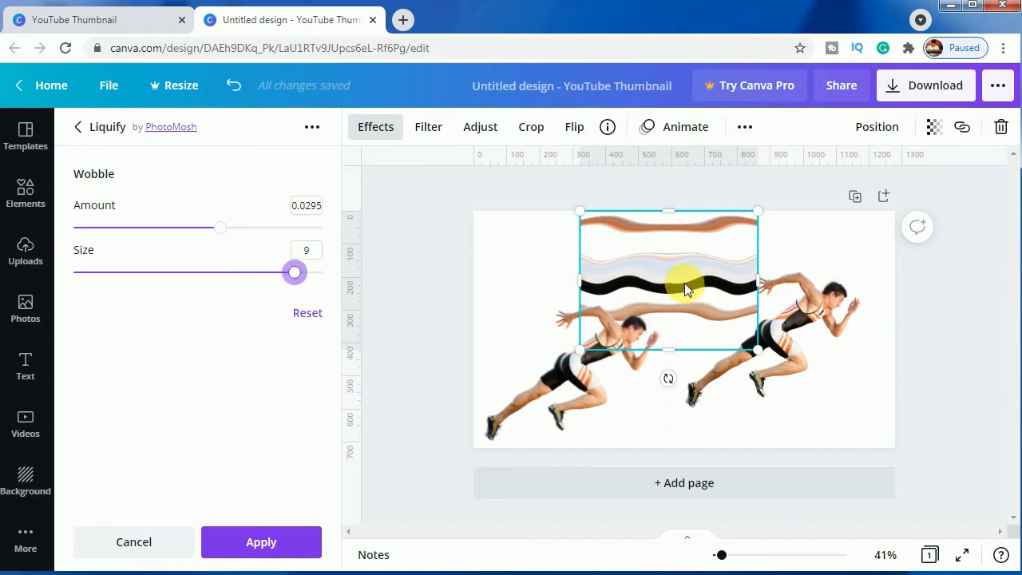
Step: Move the wavy stripes down so they overlap the right-hand runner, and bring that runner forward in front of them
drag(683, 281, 714, 345)
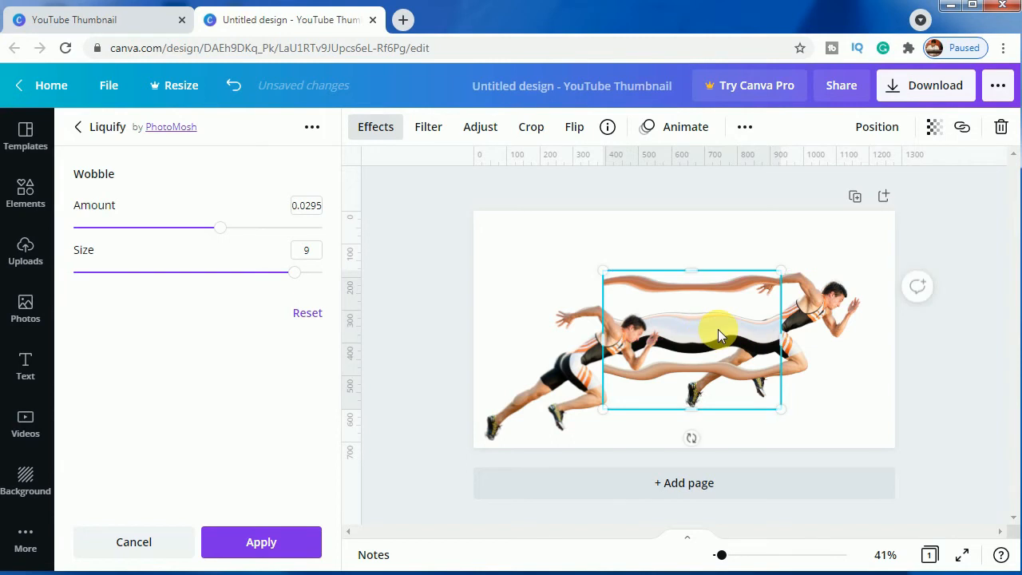
drag(777, 314, 827, 294)
right_click(827, 293)
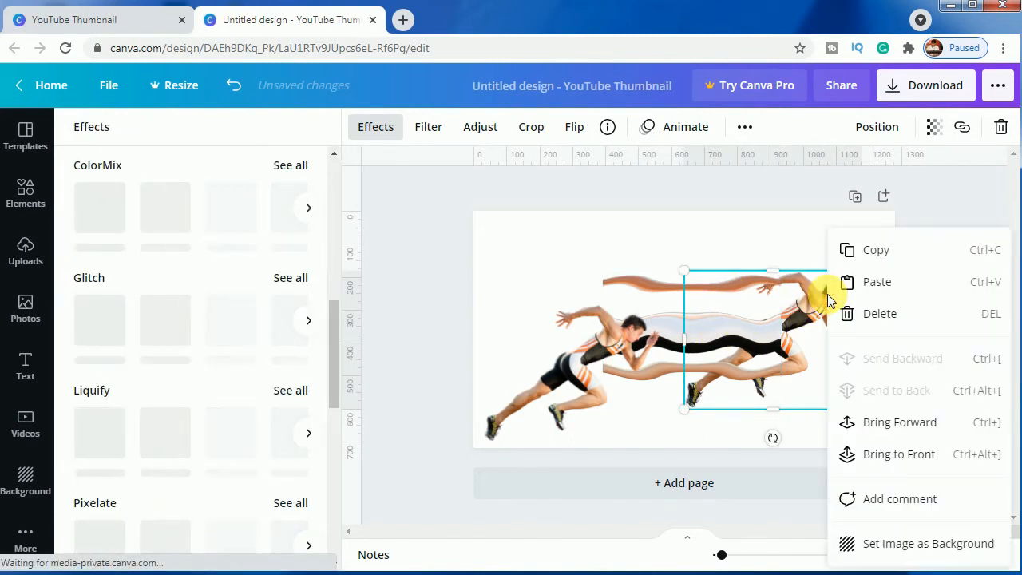
click(874, 419)
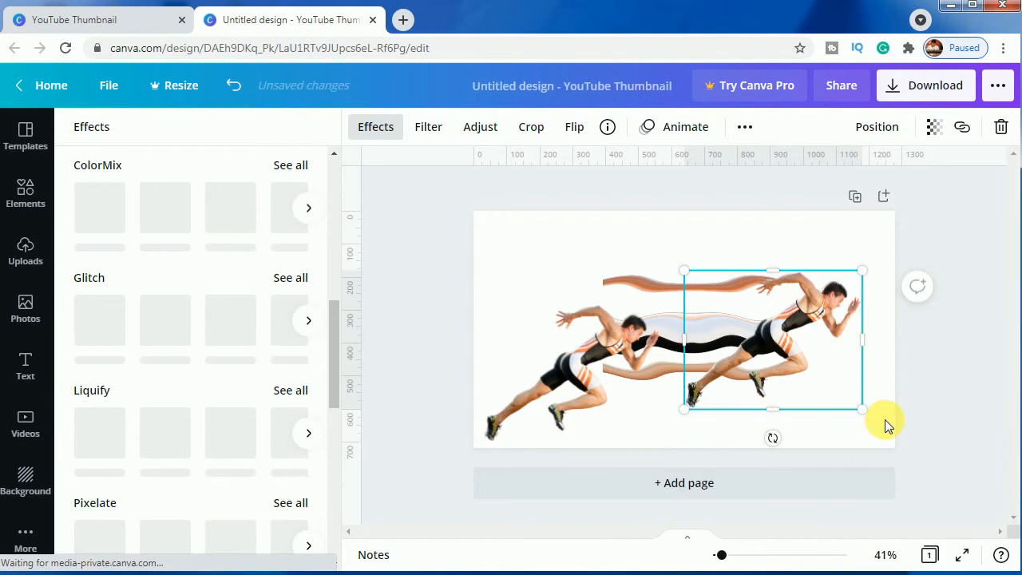
click(795, 358)
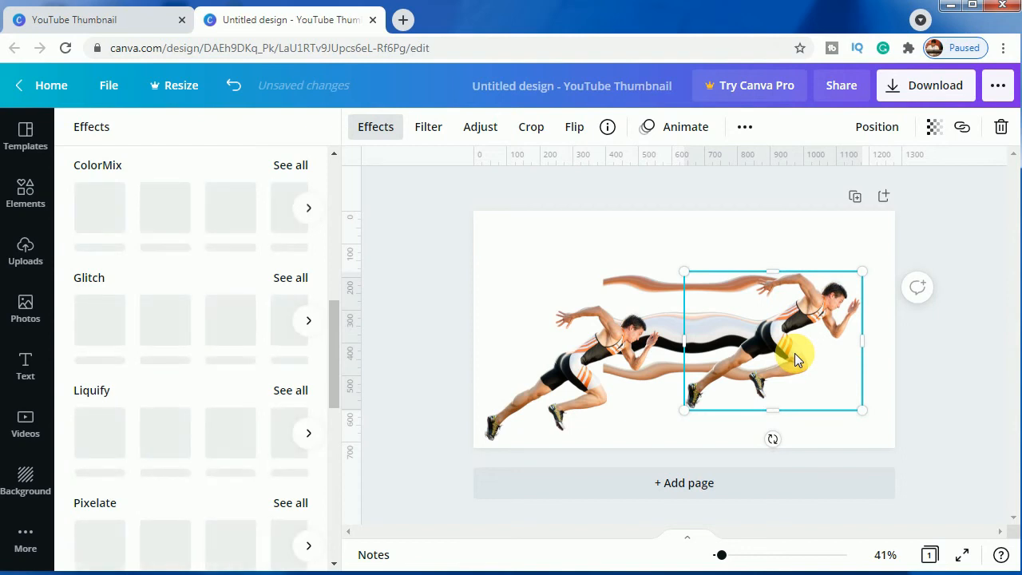
Step: Select the left-hand runner and look through its available effect groups, including the Style Transfer app's description
click(557, 373)
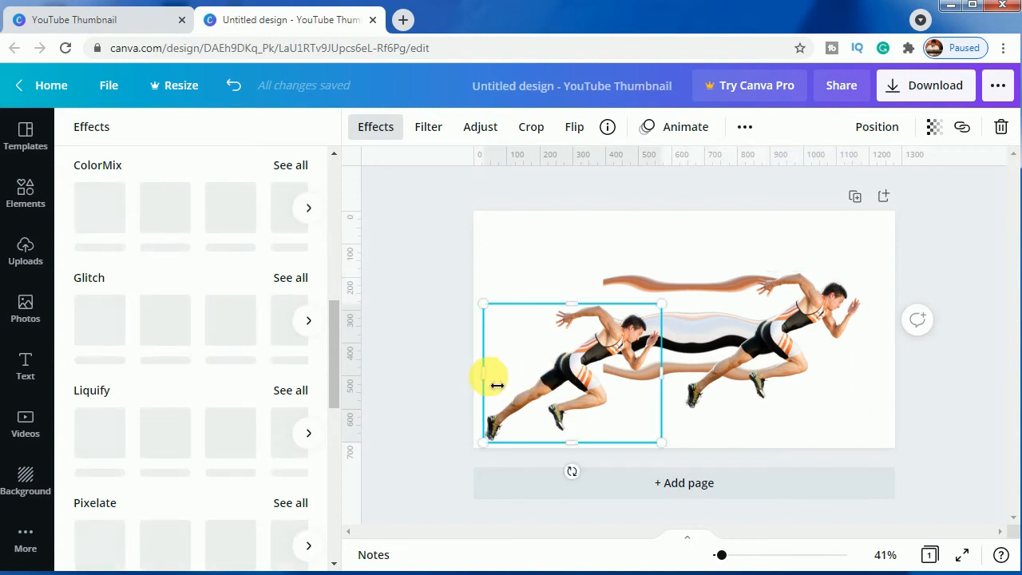
click(413, 246)
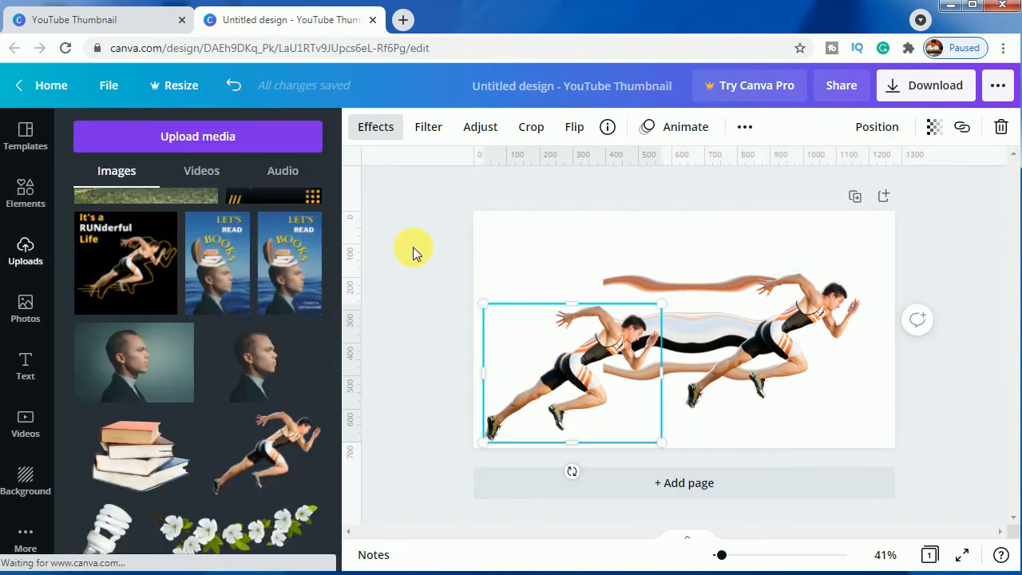
click(376, 132)
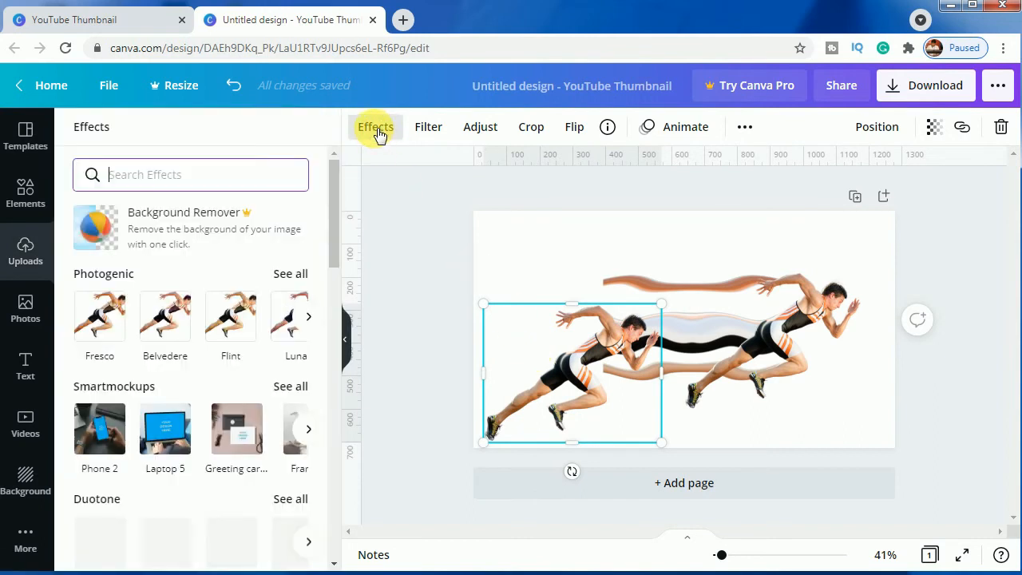
scroll(289, 271, down, 3)
scroll(291, 272, down, 2)
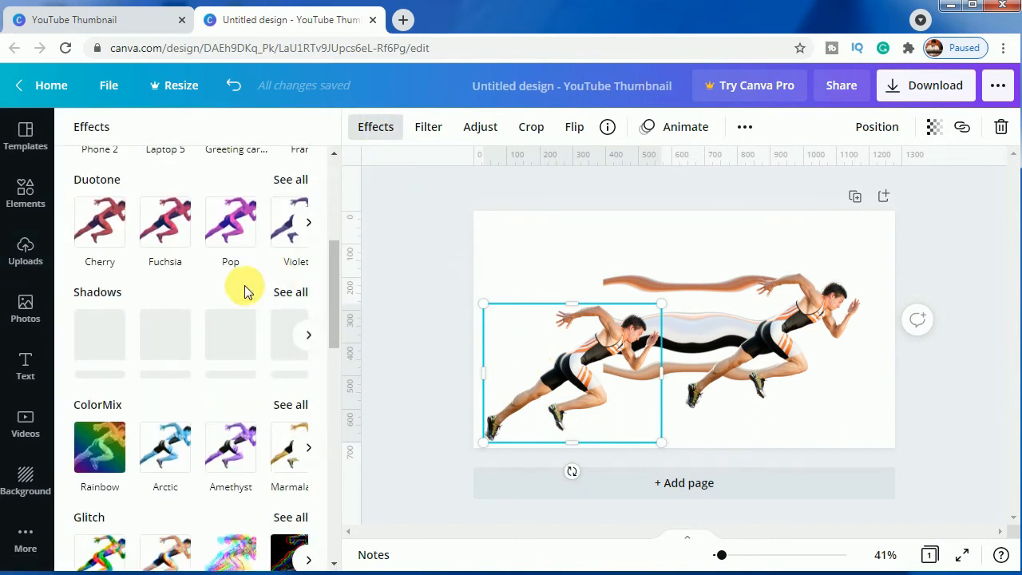
scroll(131, 295, down, 3)
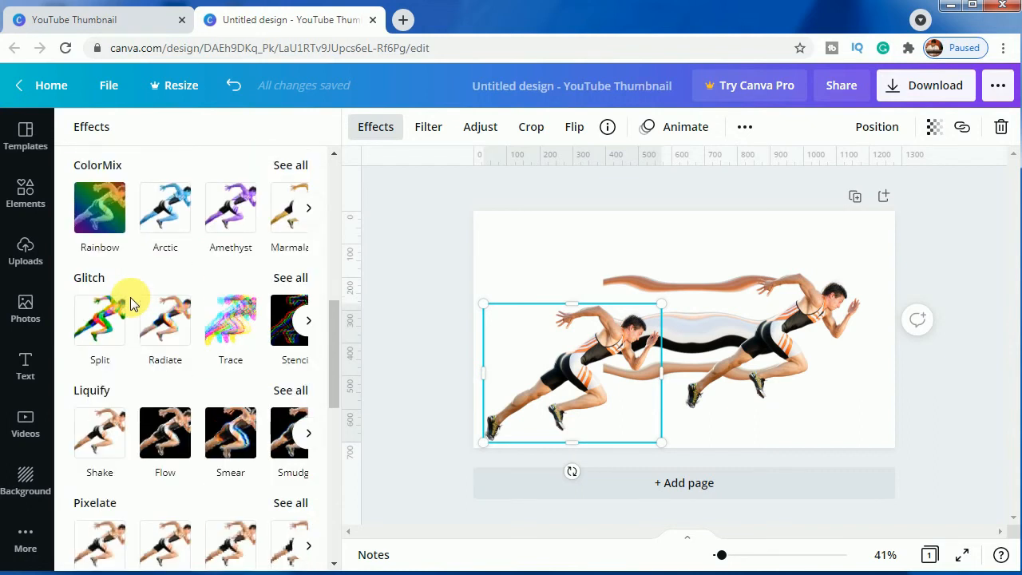
scroll(130, 297, down, 3)
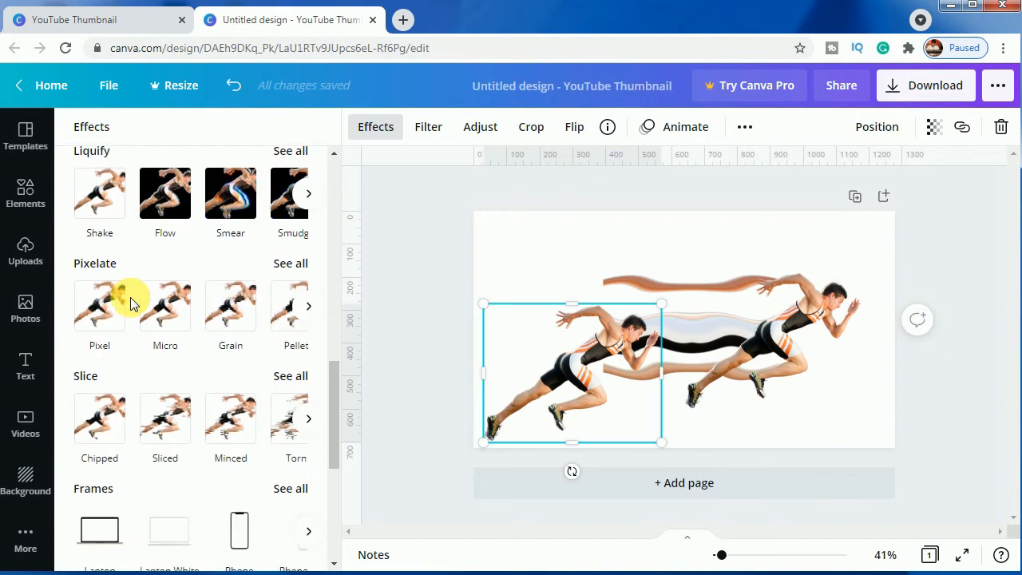
scroll(130, 297, down, 4)
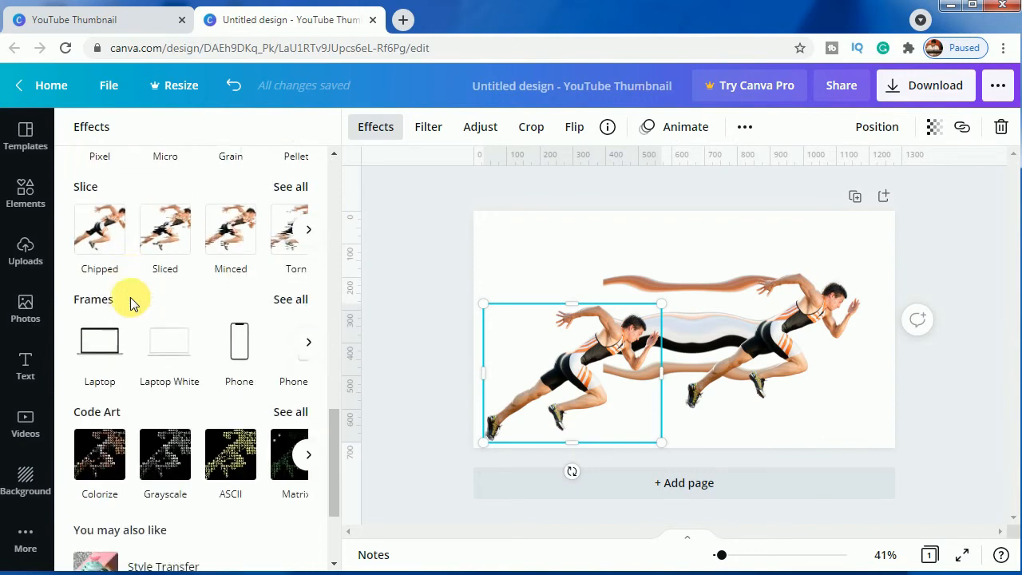
scroll(167, 269, up, 6)
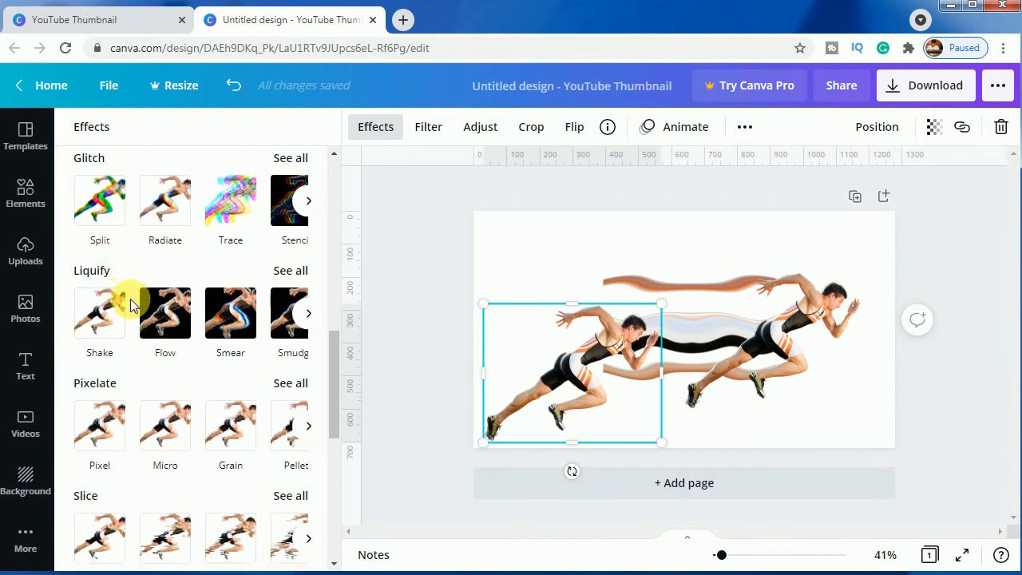
scroll(132, 303, down, 6)
scroll(131, 303, down, 1)
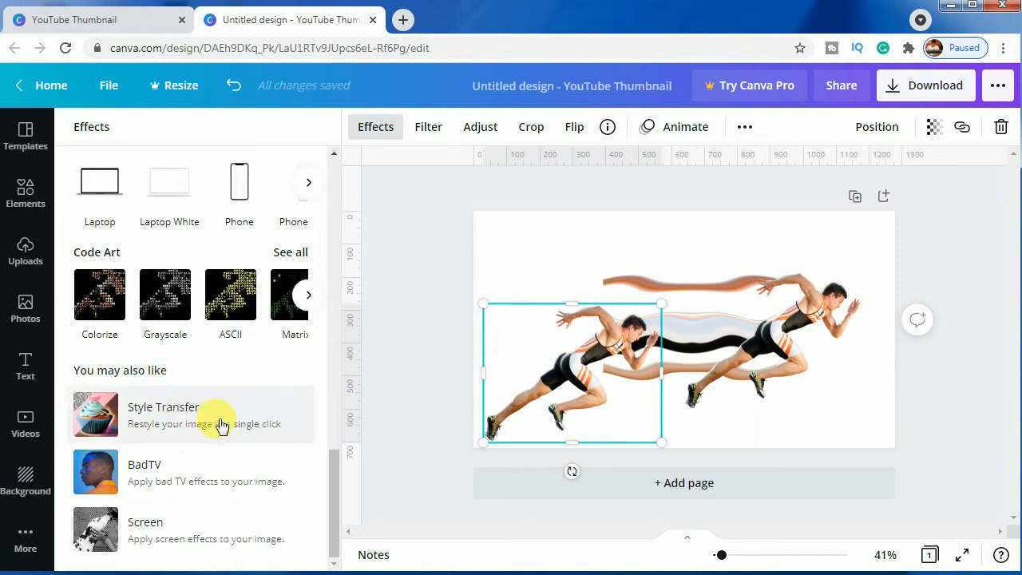
click(163, 417)
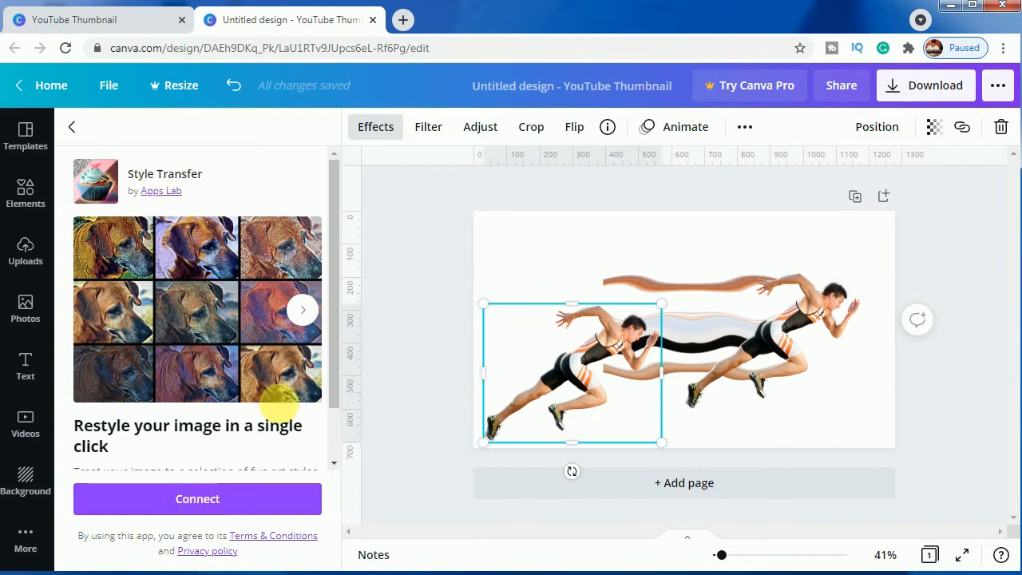
click(72, 132)
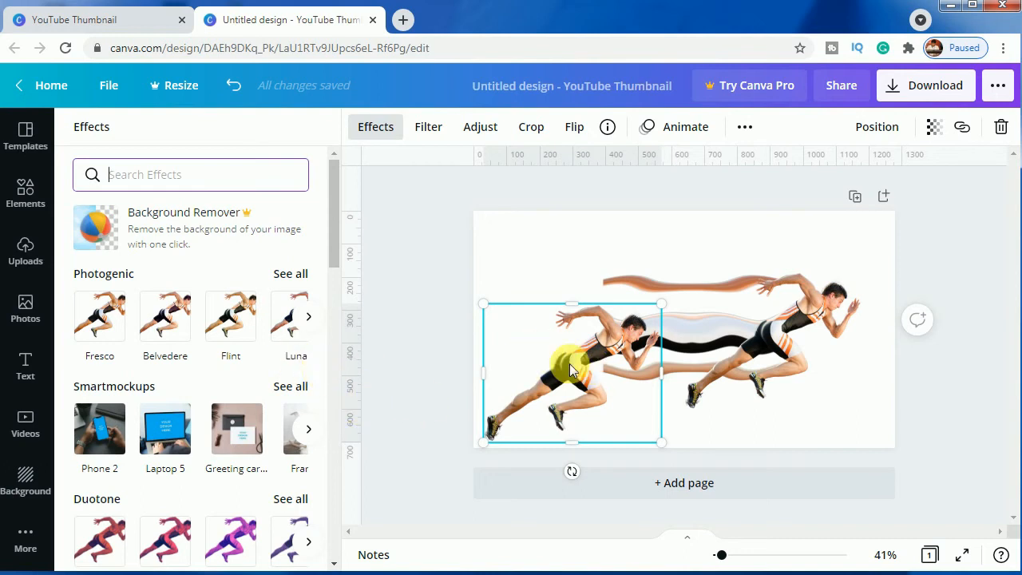
Step: Give the left-hand runner the Trace effect from the Glitch group and set its RGB Shift amount to 0.053
scroll(323, 372, down, 1)
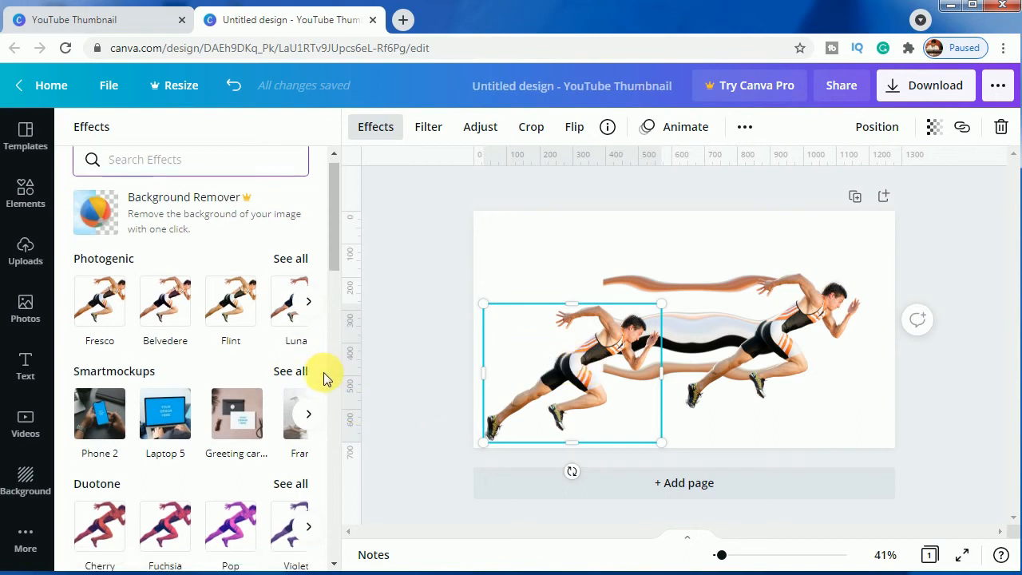
scroll(323, 372, down, 5)
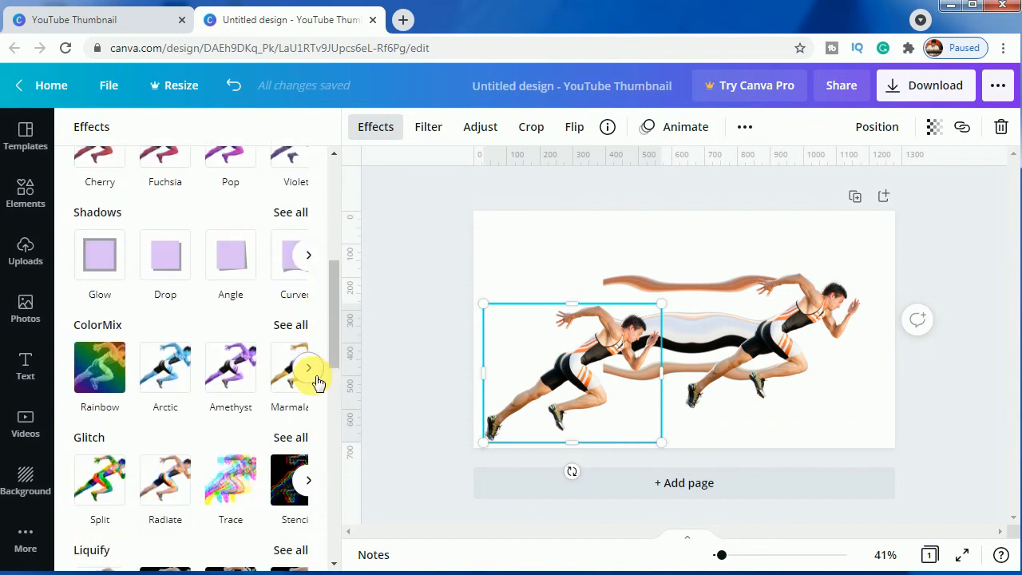
scroll(317, 382, down, 2)
click(245, 399)
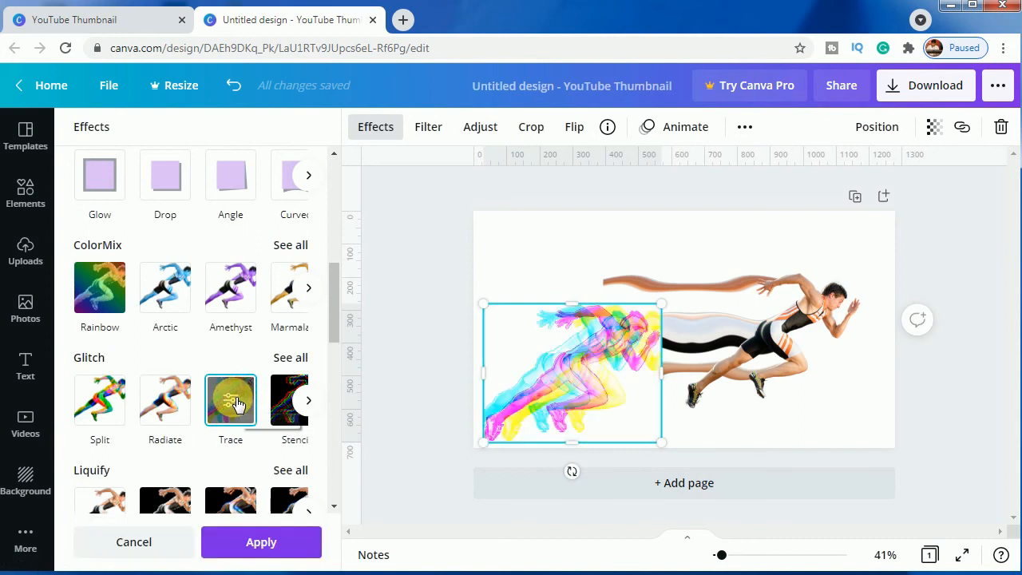
click(245, 398)
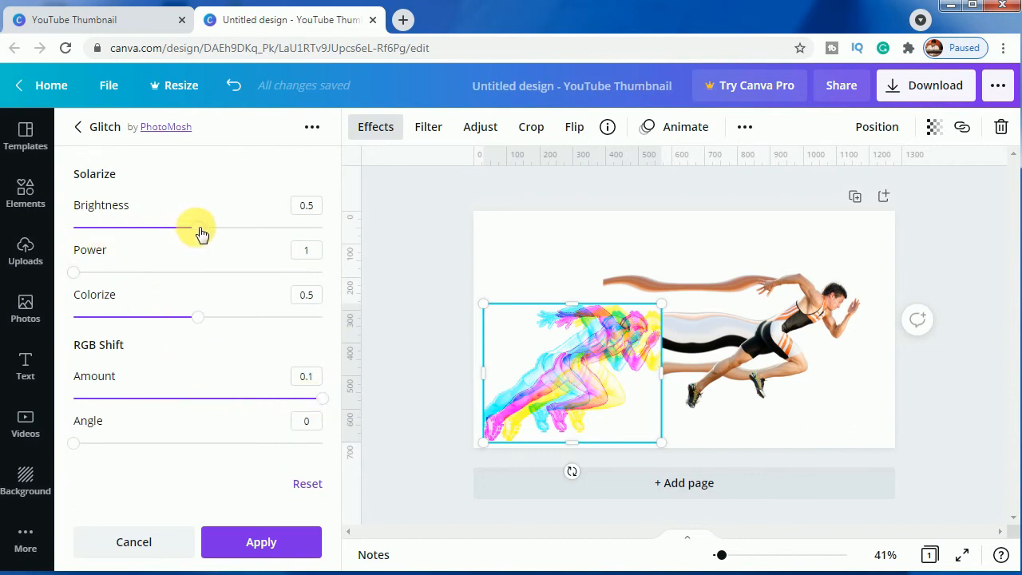
drag(322, 402, 211, 406)
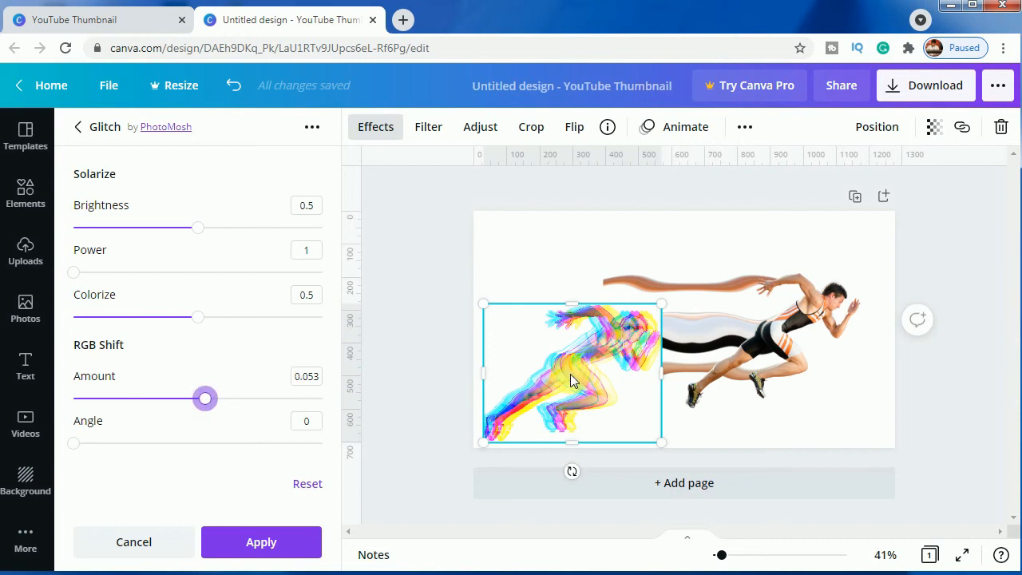
Step: Move the colour-traced runner onto the right-hand runner, slightly offset, and send it to the back behind the other images
drag(581, 387, 784, 353)
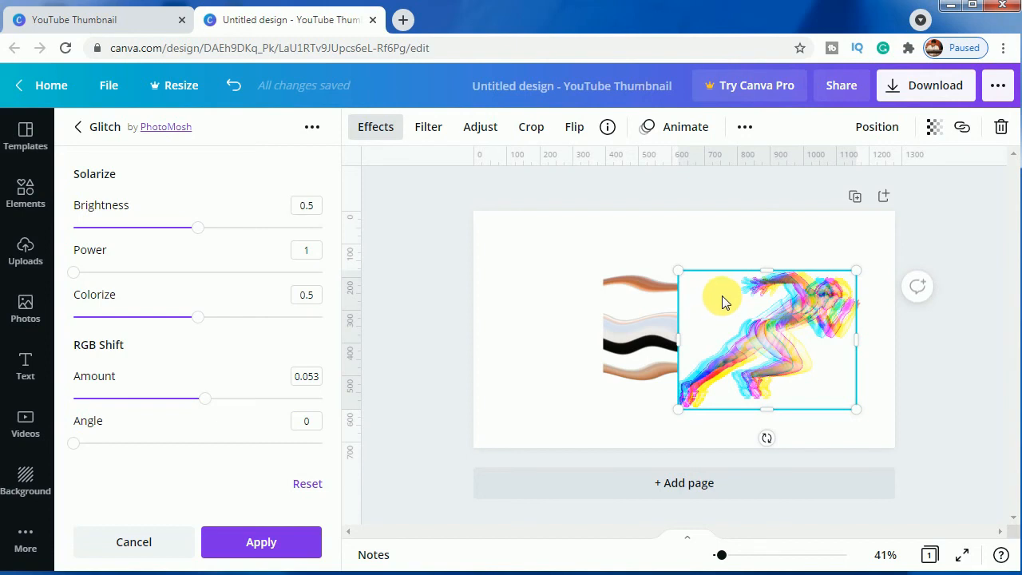
right_click(722, 304)
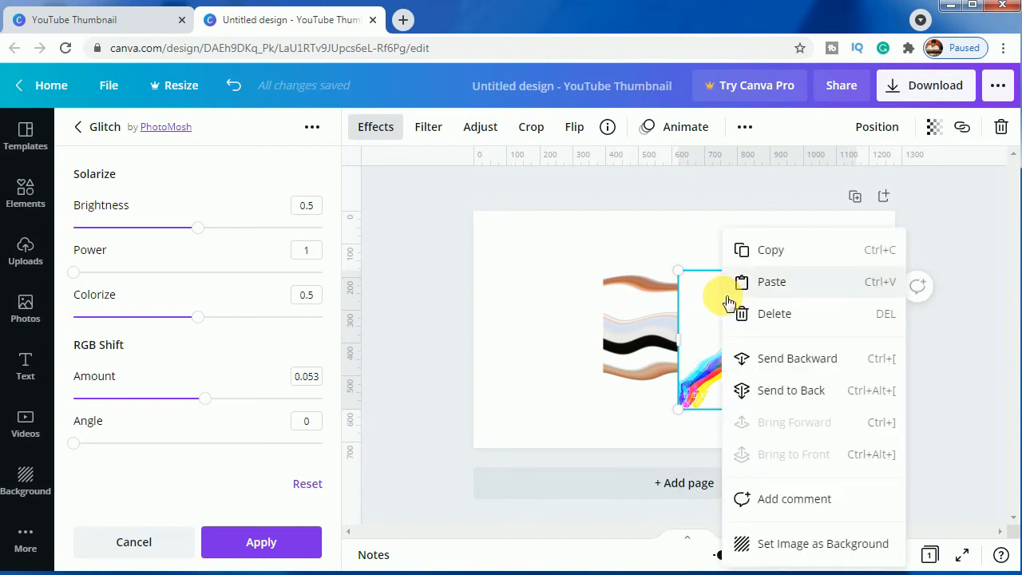
click(780, 391)
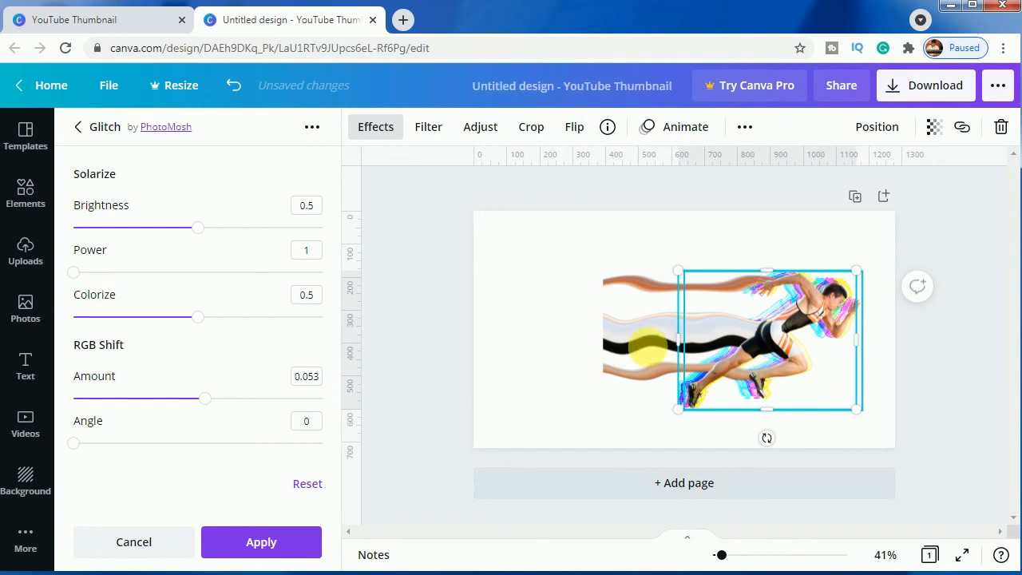
click(516, 317)
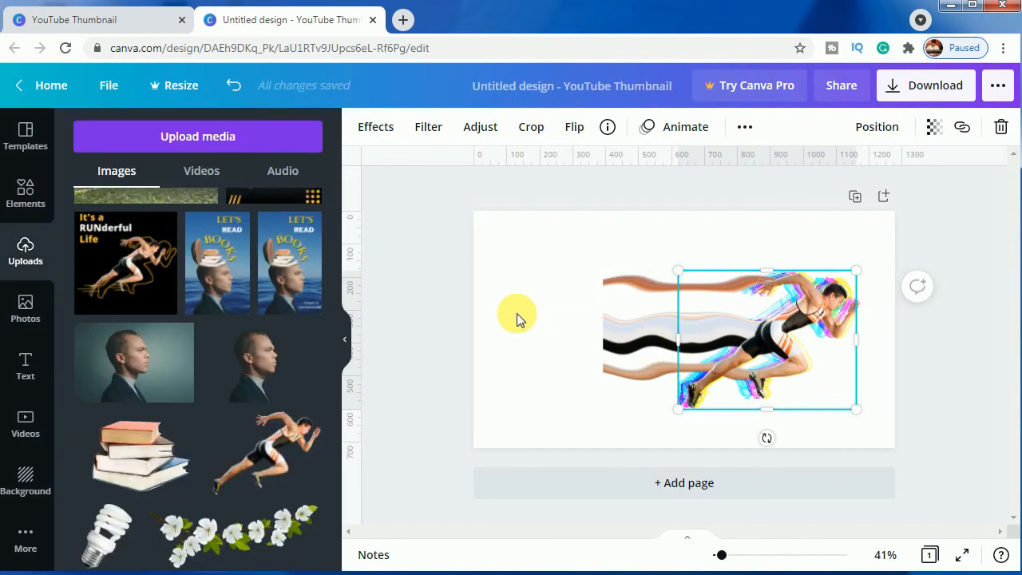